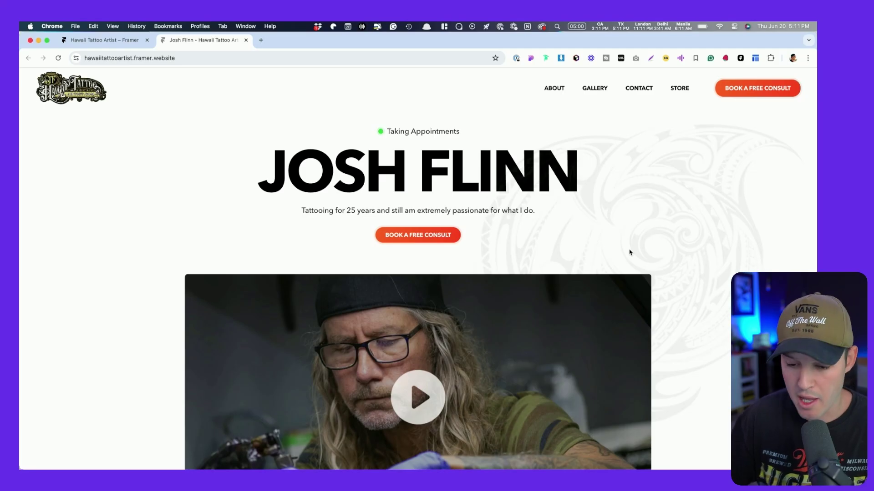
# Scroll the live tattoo site down to its empty Contact section, then switch to the Framer editor tab.
pyautogui.scroll(-20, 630, 253)
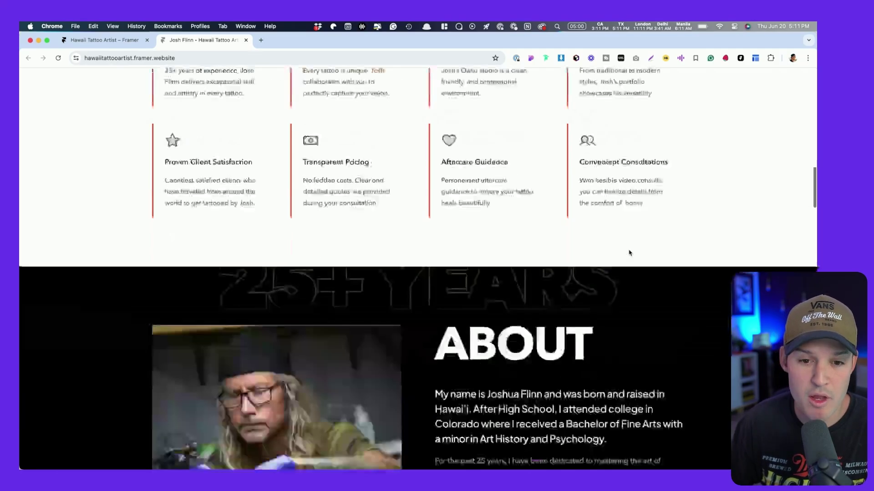
pyautogui.scroll(2, 629, 253)
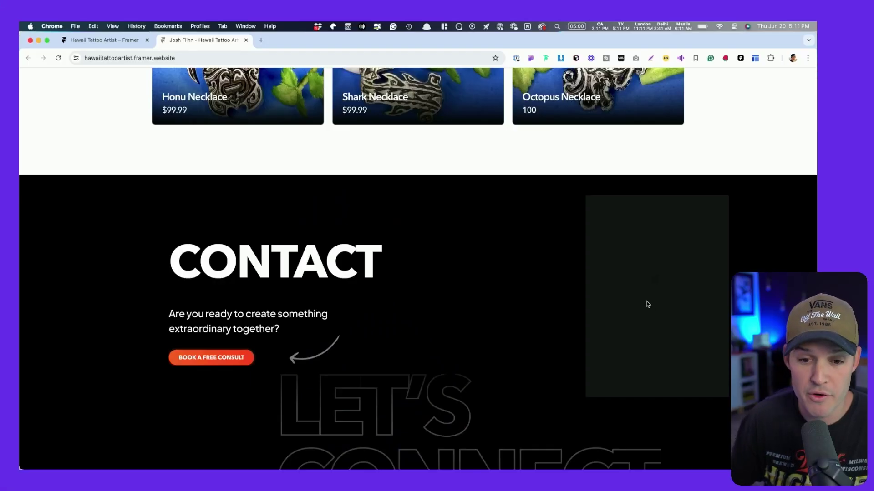
pyautogui.click(114, 40)
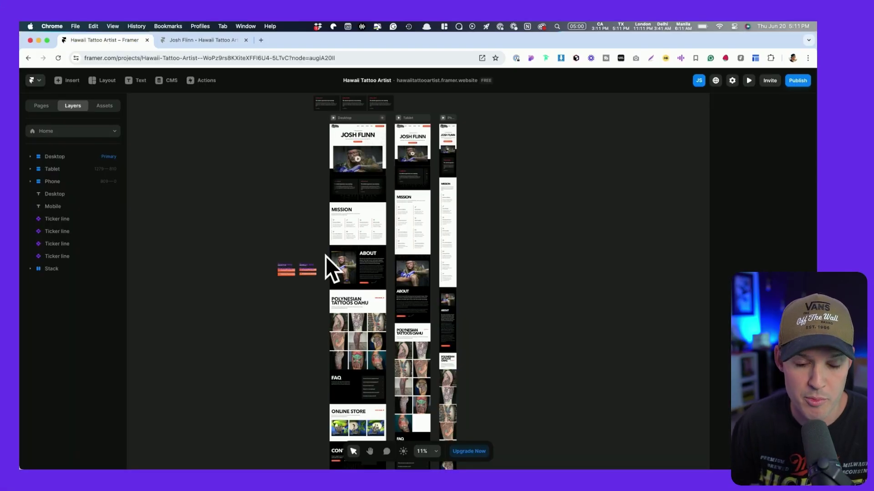
# Select the empty Form container and drag a Form Builder element (Name, Email, Location, Submit) onto the canvas.
pyautogui.scroll(-5, 298, 390)
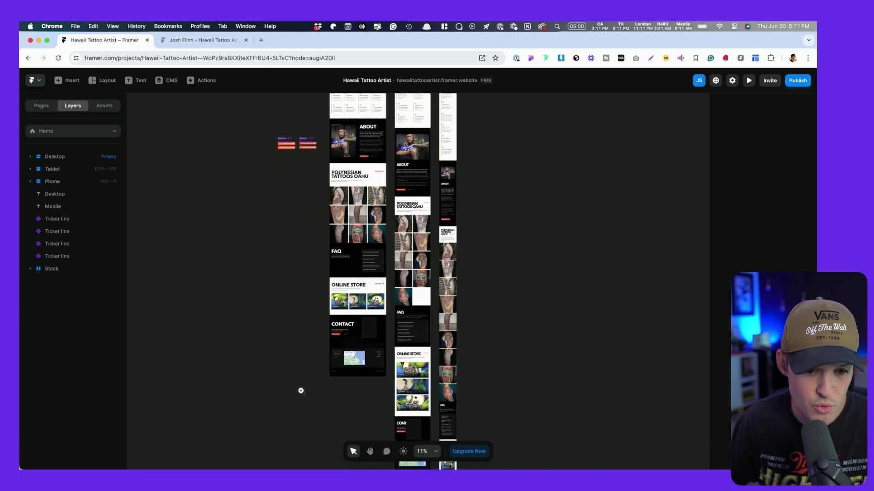
pyautogui.scroll(10, 408, 312)
pyautogui.click(471, 200)
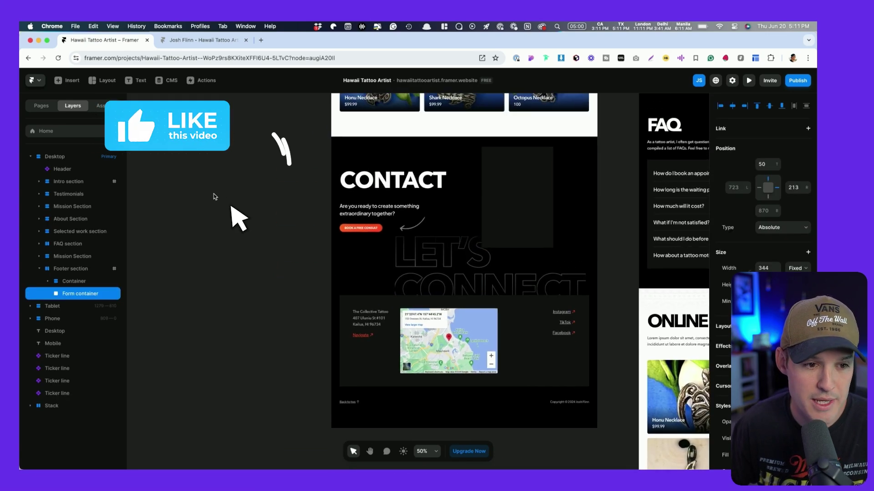
pyautogui.scroll(1, 215, 196)
pyautogui.click(66, 80)
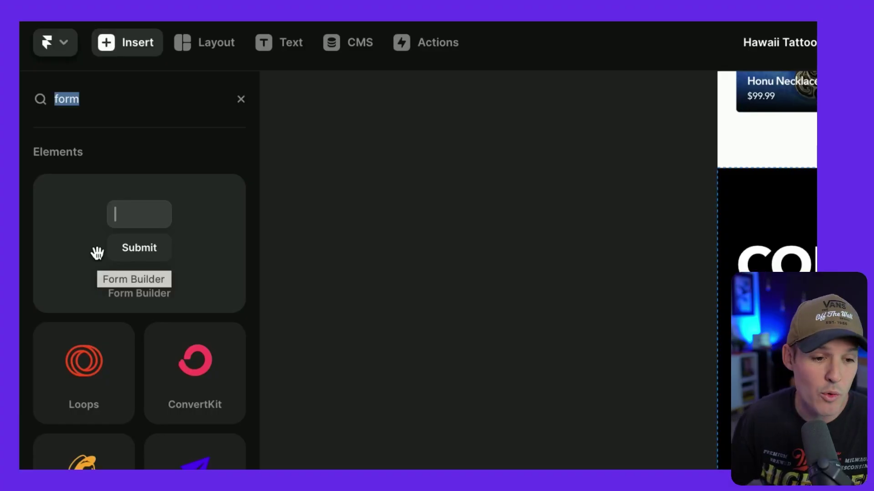
pyautogui.moveTo(97, 251); pyautogui.dragTo(447, 266)
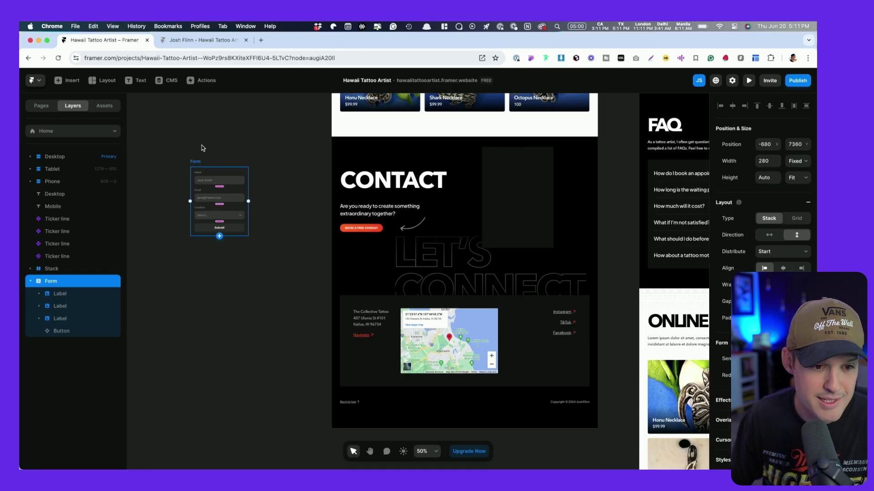
# Move the form on the canvas, zoom in, and inspect the Name input and Location dropdown.
pyautogui.moveTo(201, 161); pyautogui.dragTo(254, 185)
pyautogui.hotkey('shift', '2')
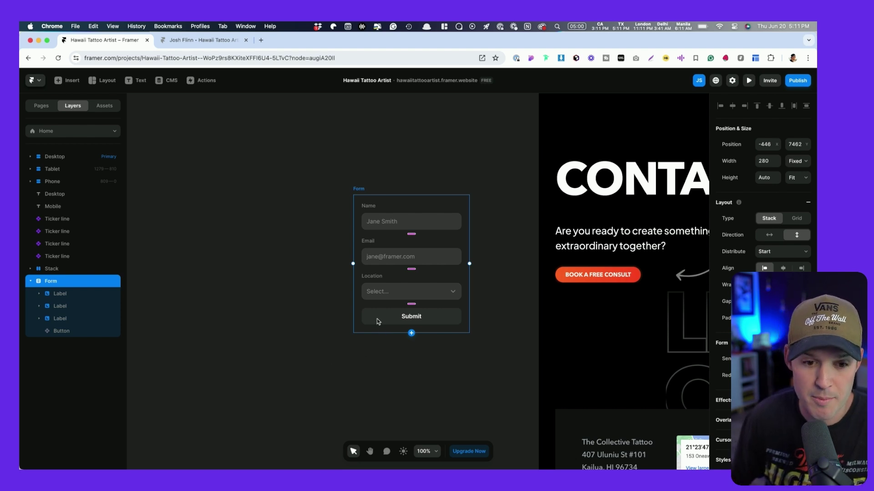
pyautogui.doubleClick(429, 226)
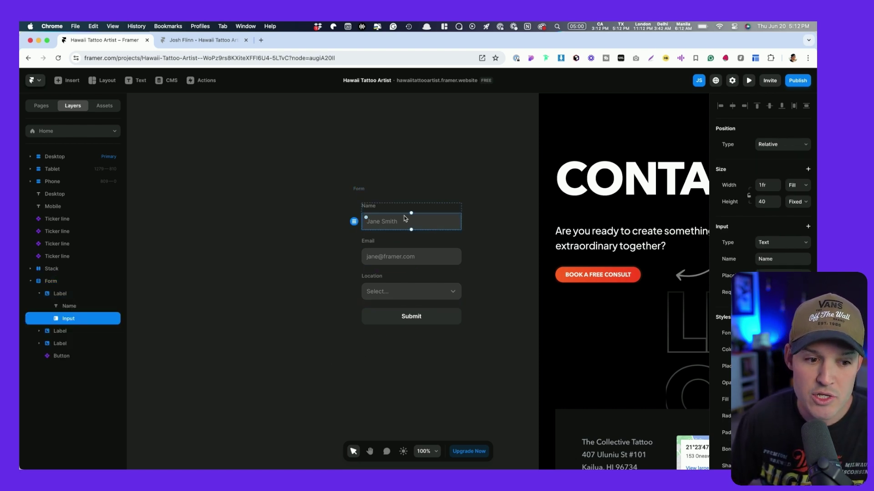
pyautogui.scroll(5, 438, 226)
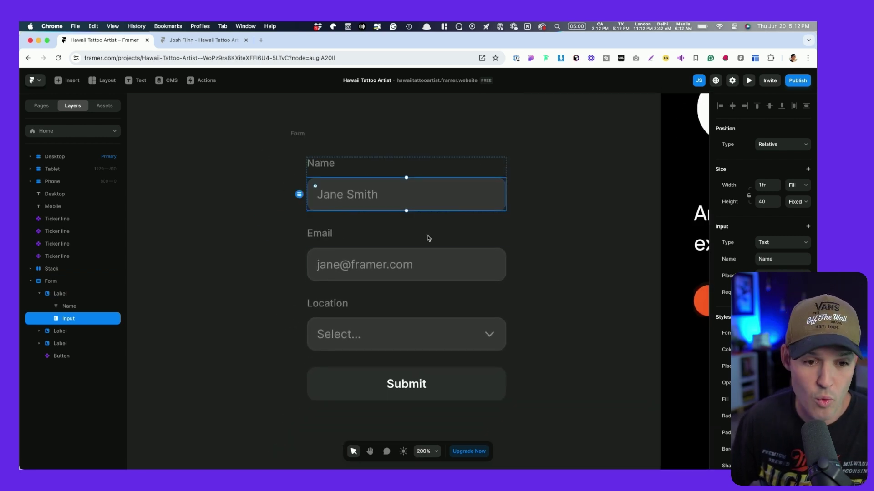
pyautogui.click(429, 332)
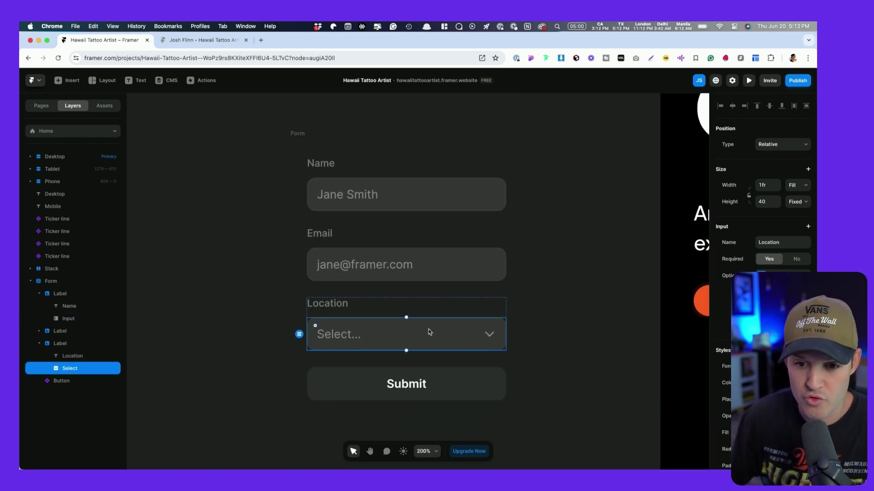
# Open the Submit button's component to show its Default, Hover, Pressed, Loading, Disabled, Success and Error variants.
pyautogui.scroll(-5, 760, 273)
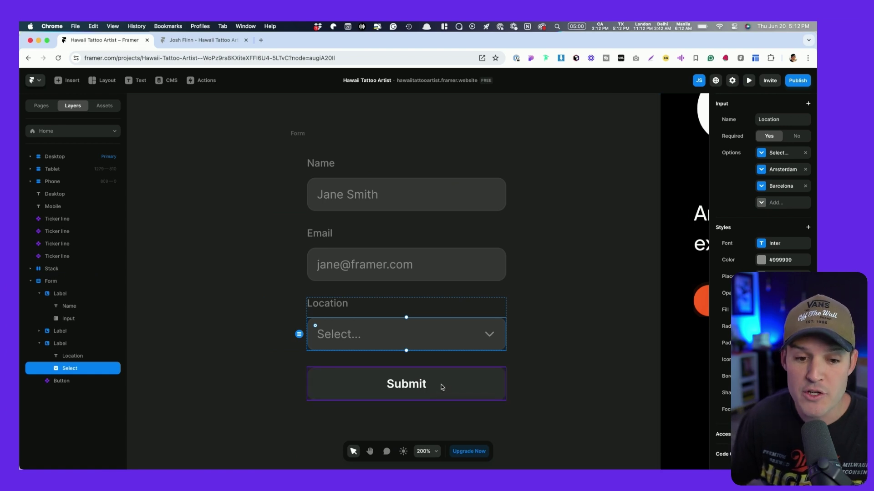
pyautogui.click(445, 385)
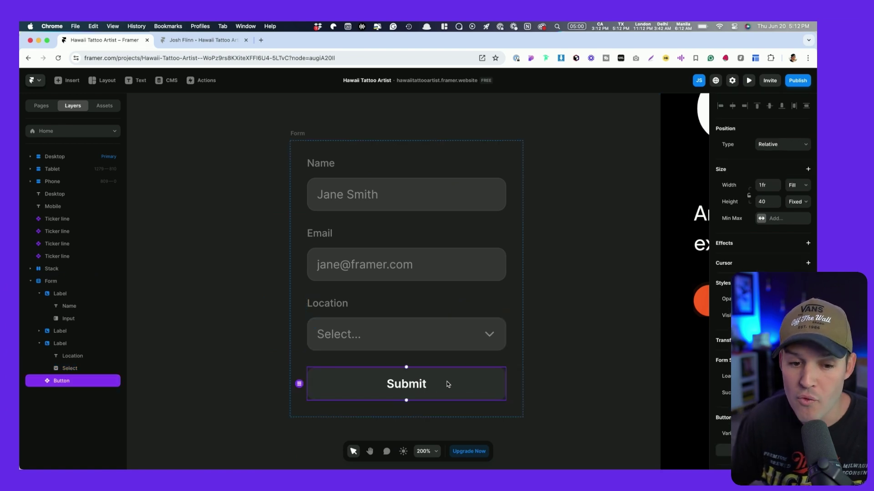
pyautogui.doubleClick(410, 388)
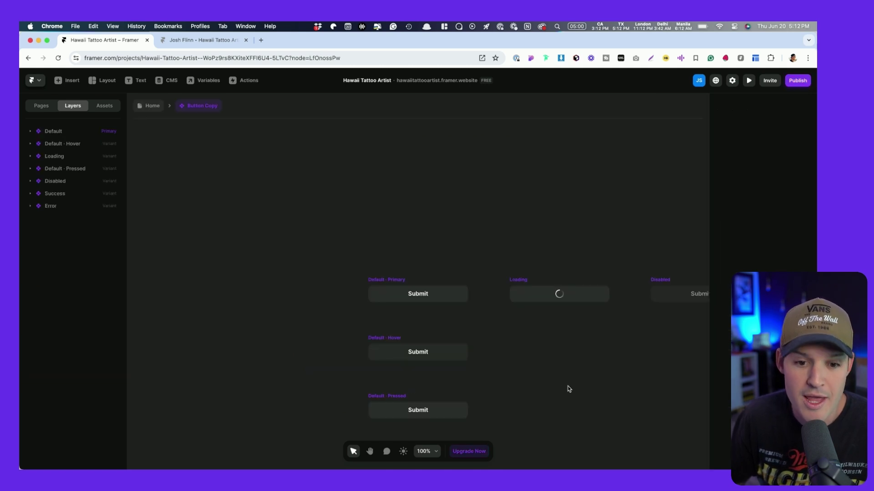
# Fill the Default button variant with CTA red and the Hover variant with CTA Light orange.
pyautogui.moveTo(615, 410); pyautogui.dragTo(427, 334)
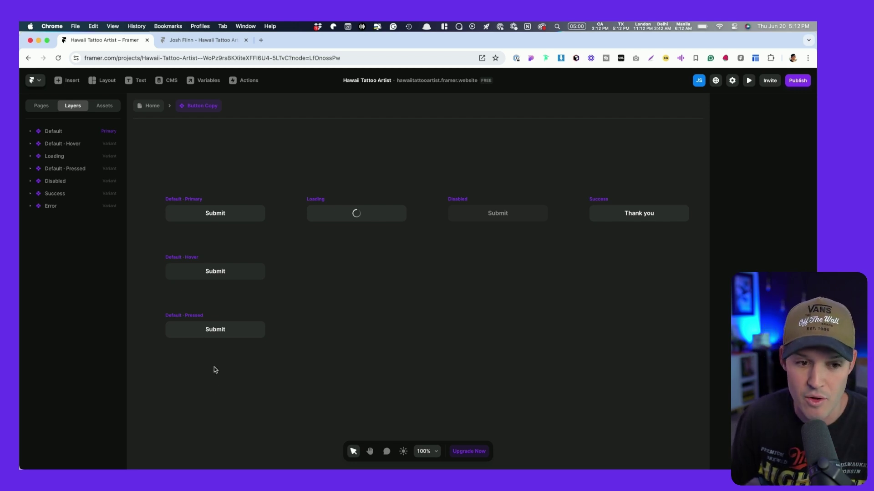
pyautogui.click(185, 202)
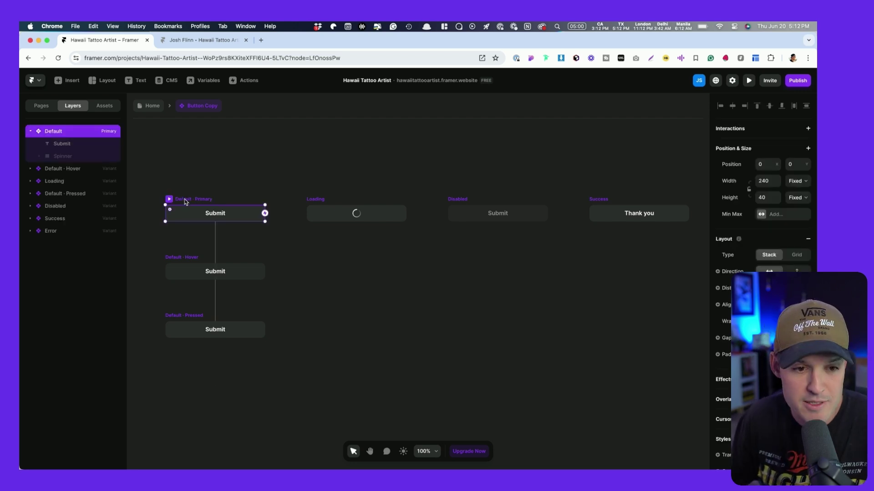
pyautogui.scroll(-5, 722, 412)
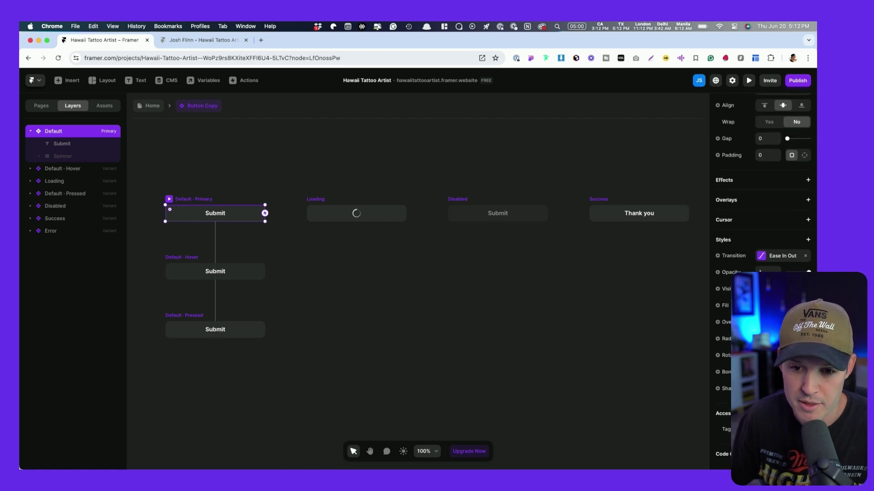
pyautogui.click(769, 306)
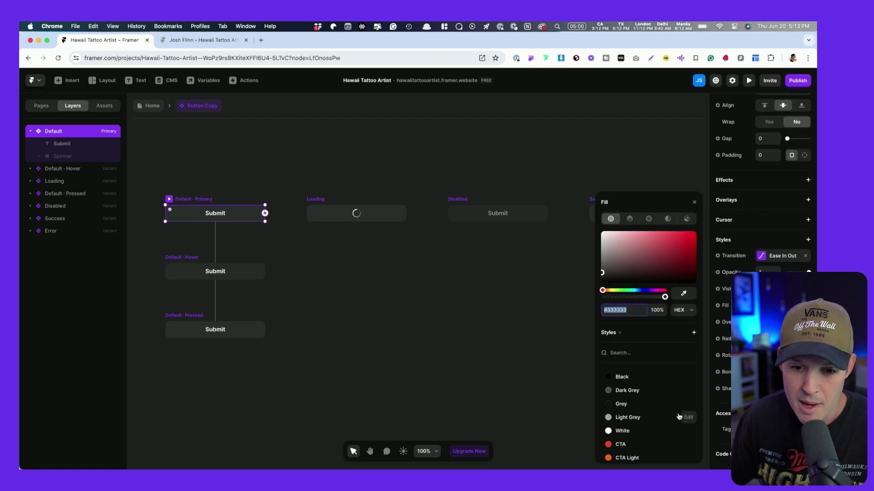
pyautogui.click(625, 446)
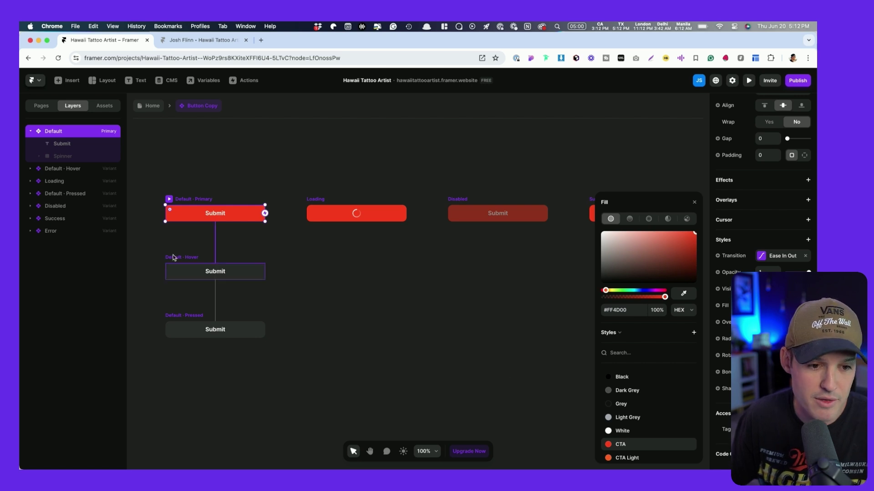
pyautogui.click(173, 258)
pyautogui.click(623, 456)
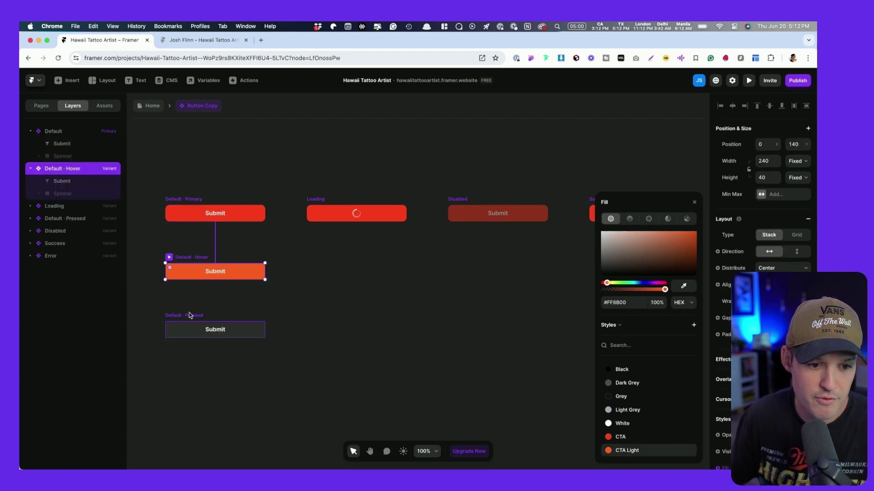
# Fill the Pressed variant with CTA red and the Disabled variant with Dark Grey, then return Home.
pyautogui.click(191, 316)
pyautogui.click(621, 439)
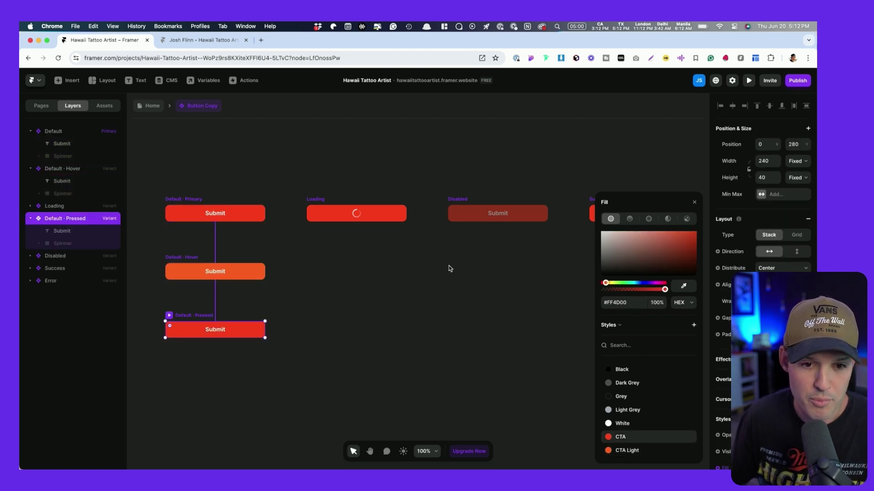
pyautogui.click(453, 203)
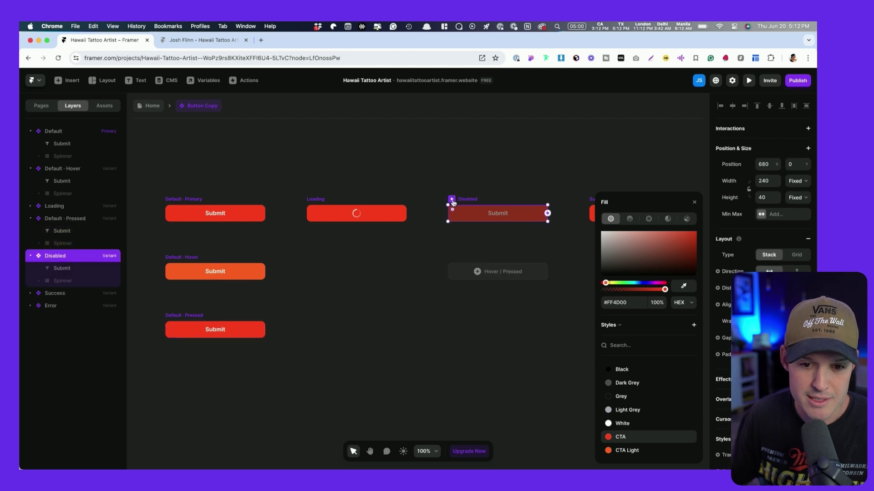
pyautogui.click(621, 384)
pyautogui.click(409, 343)
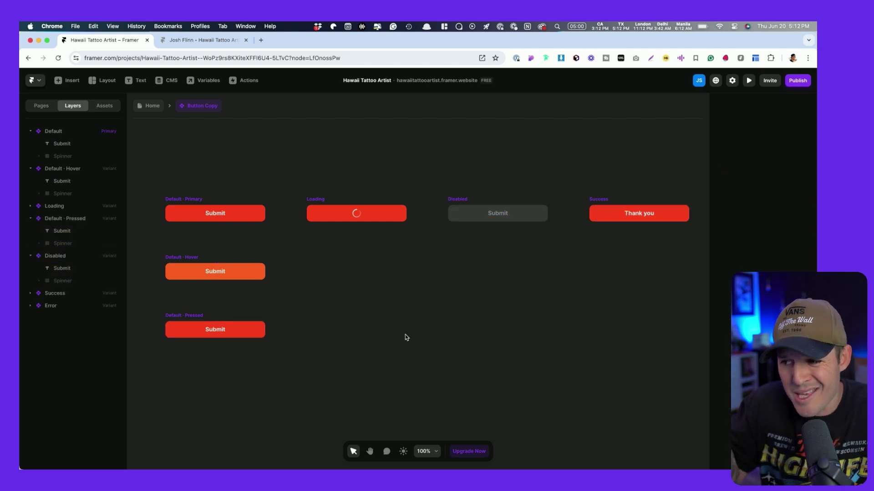
pyautogui.click(136, 107)
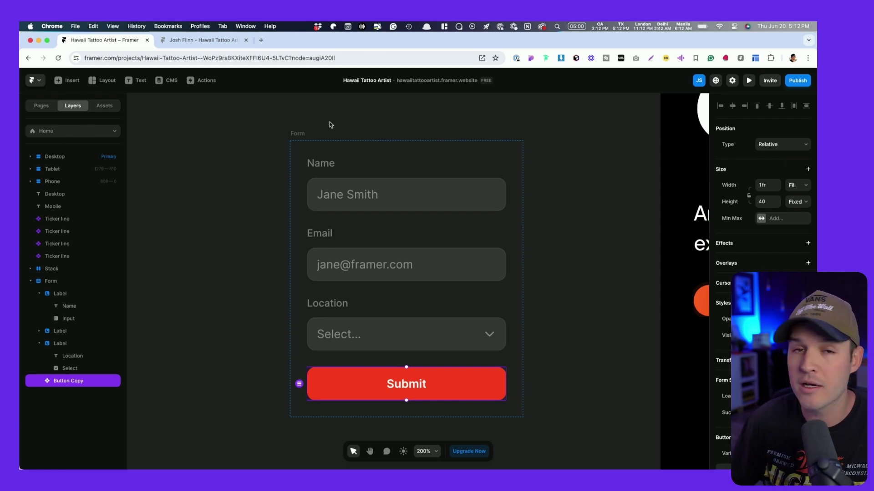
# Add a Subscribe to Newsletter checkbox above Submit, undoing a stray dropdown, and nudge the form left.
pyautogui.click(301, 127)
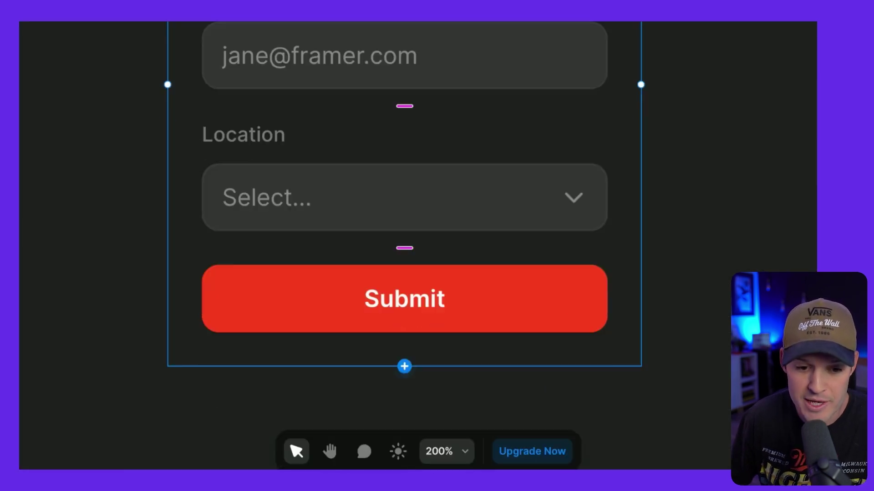
pyautogui.click(404, 367)
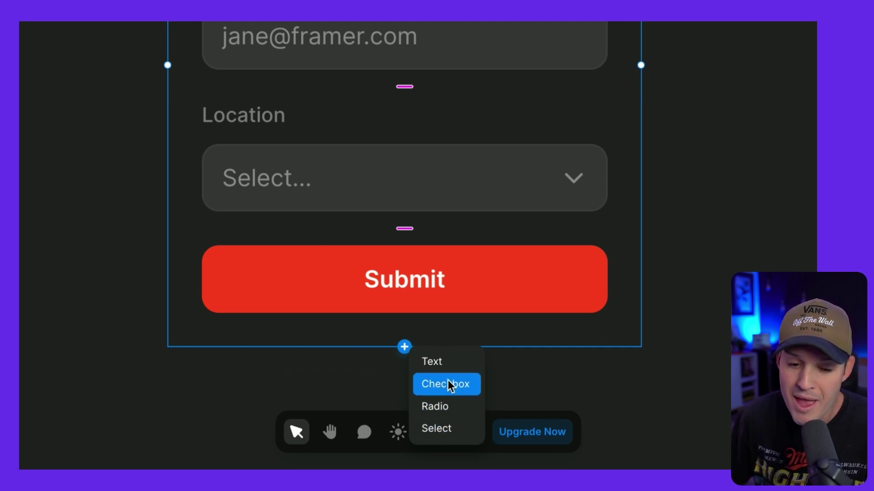
pyautogui.click(447, 424)
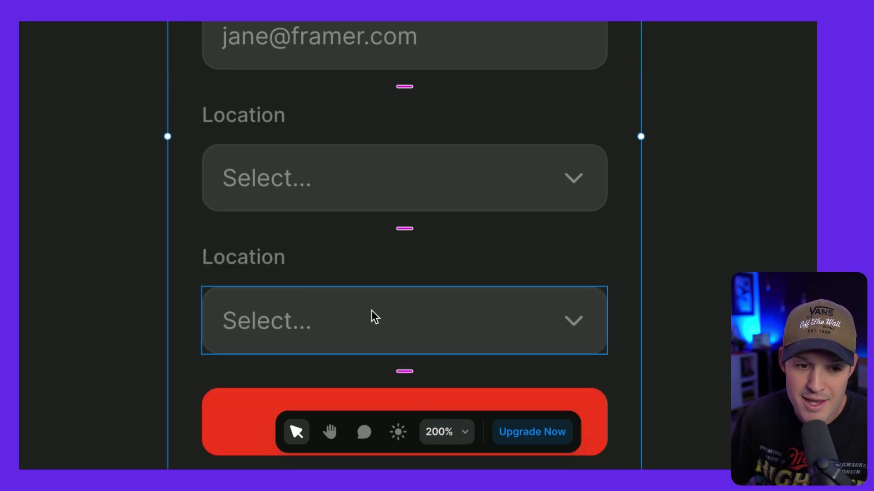
pyautogui.hotkey('ctrl', 'z')
pyautogui.click(404, 347)
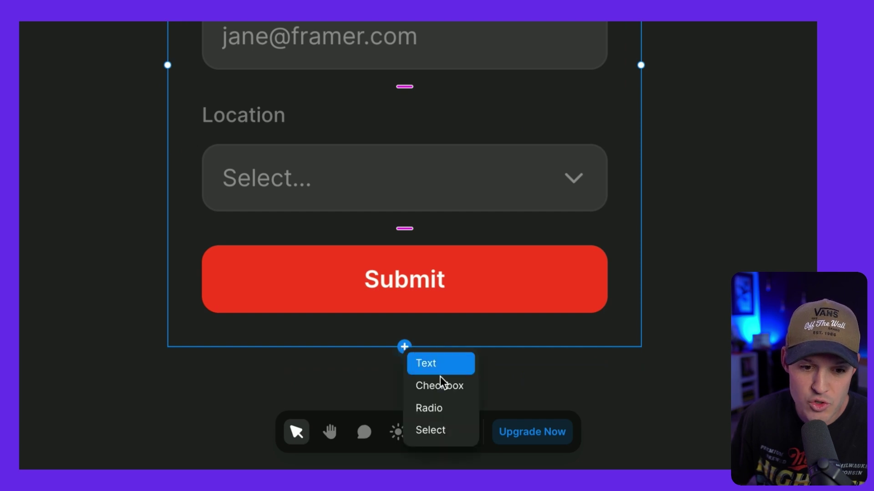
pyautogui.click(437, 386)
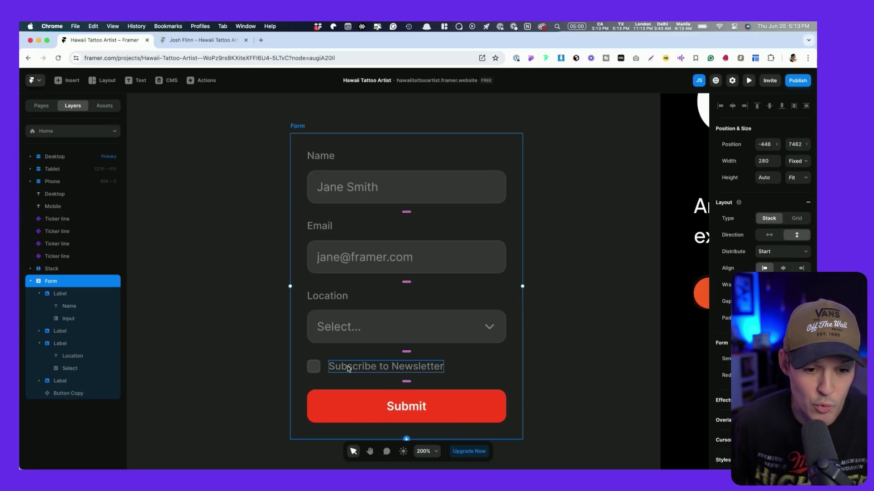
pyautogui.moveTo(507, 279)
pyautogui.mouseDown()
pyautogui.moveTo(427, 262)
pyautogui.moveTo(495, 269)
pyautogui.mouseUp()
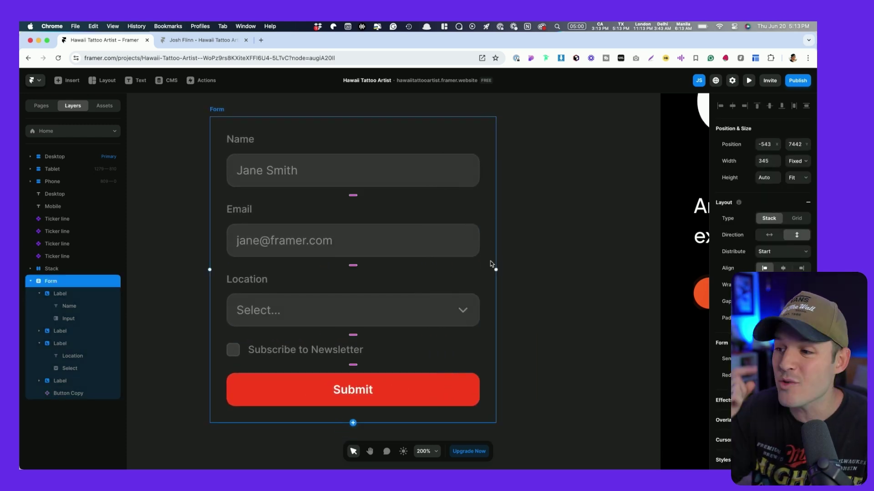
# Cut the form, paste it into the Contact section's Form container, and shrink the container to 344 × 387.
pyautogui.scroll(-10, 491, 264)
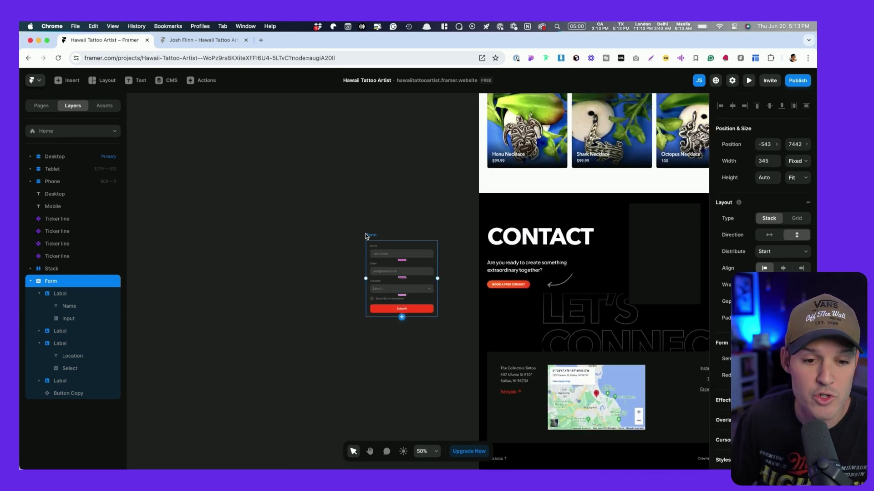
pyautogui.hotkey('ctrl', 'x')
pyautogui.hscroll(6, 449, 277)
pyautogui.click(384, 211)
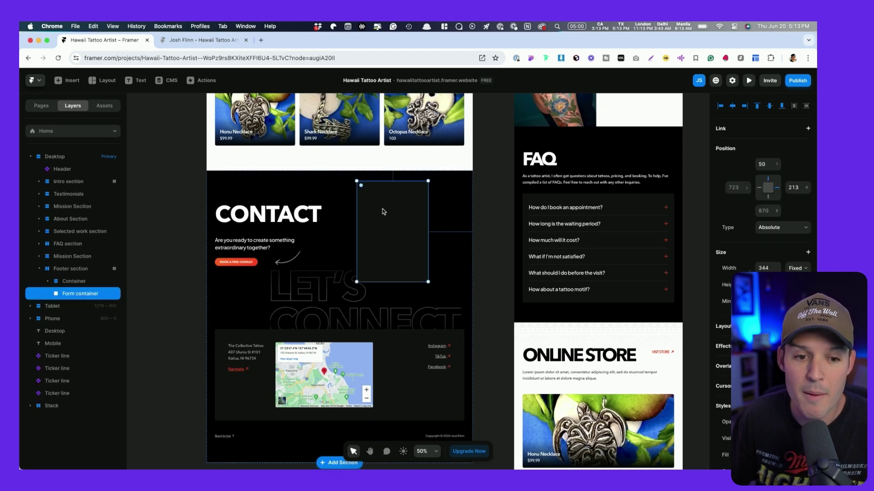
pyautogui.scroll(6, 384, 211)
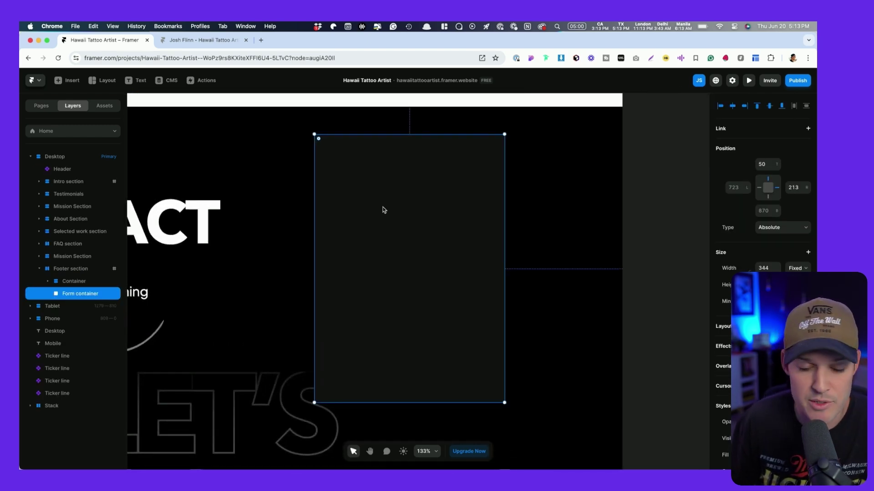
pyautogui.hotkey('ctrl', 'v')
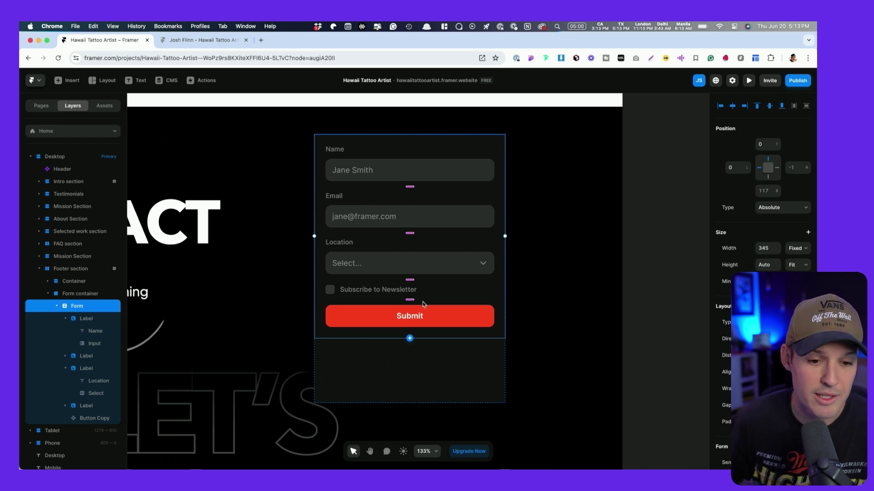
pyautogui.click(471, 393)
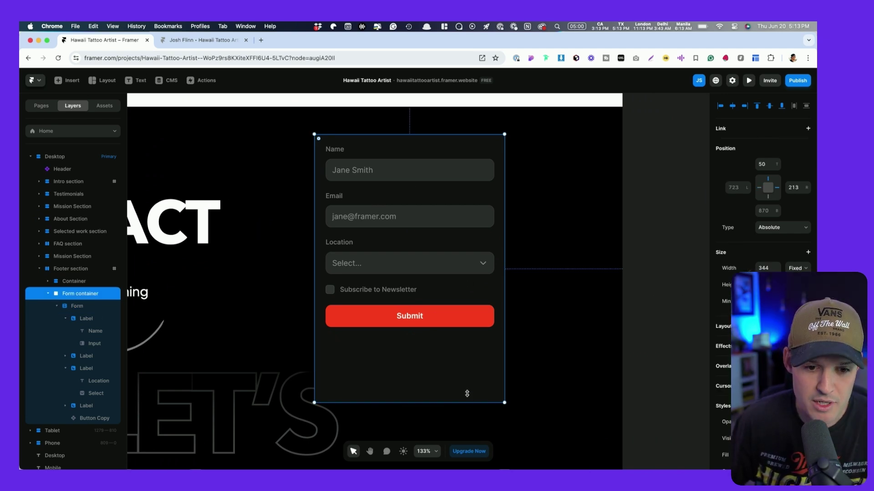
pyautogui.moveTo(467, 393); pyautogui.dragTo(470, 348)
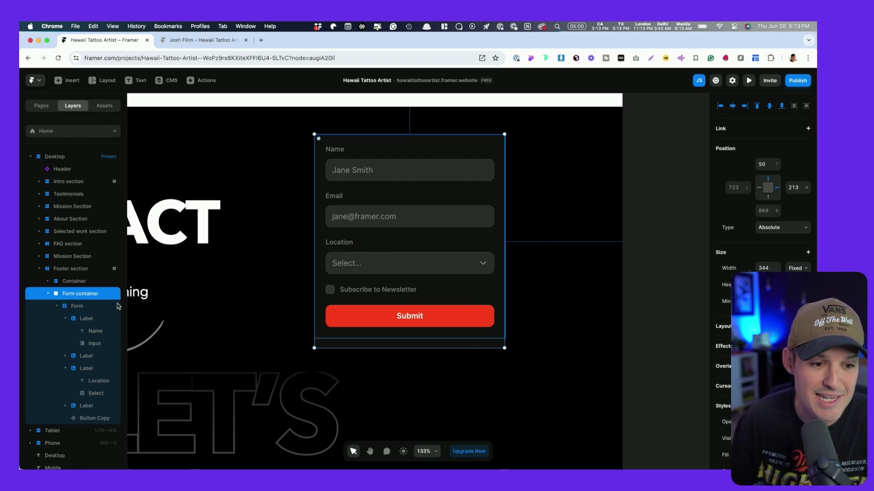
# Select the form layer and scroll its properties panel down to the Form settings section.
pyautogui.click(74, 309)
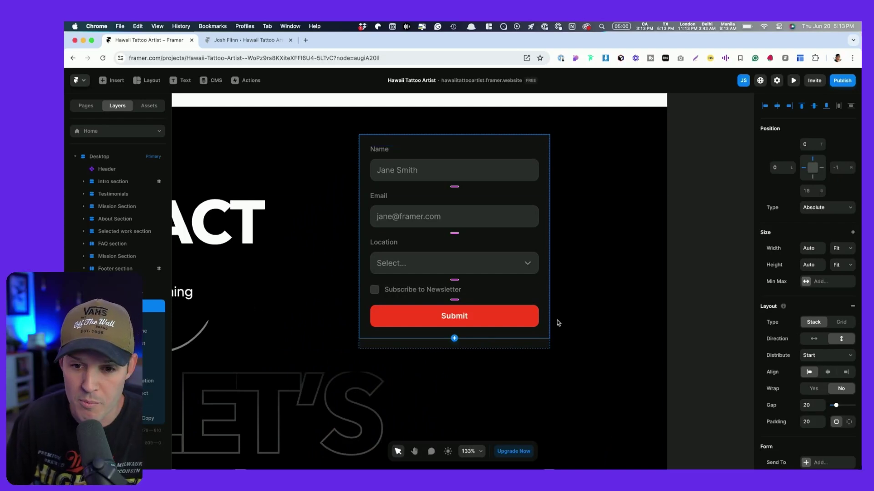
pyautogui.scroll(-5, 857, 303)
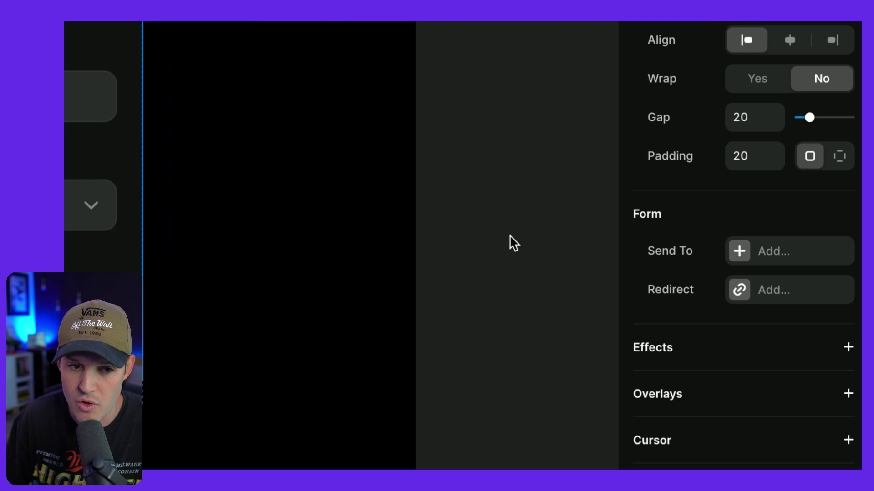
pyautogui.hscroll(-3, 511, 244)
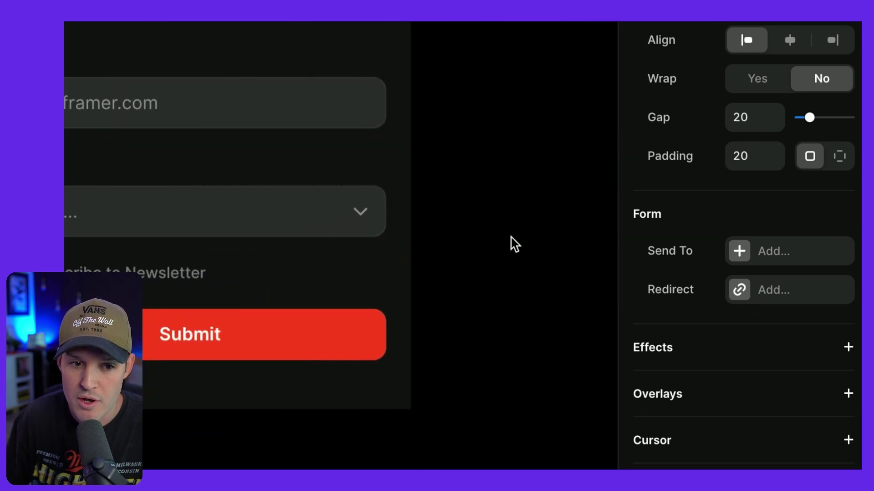
pyautogui.scroll(3, 511, 243)
pyautogui.scroll(-1, 511, 244)
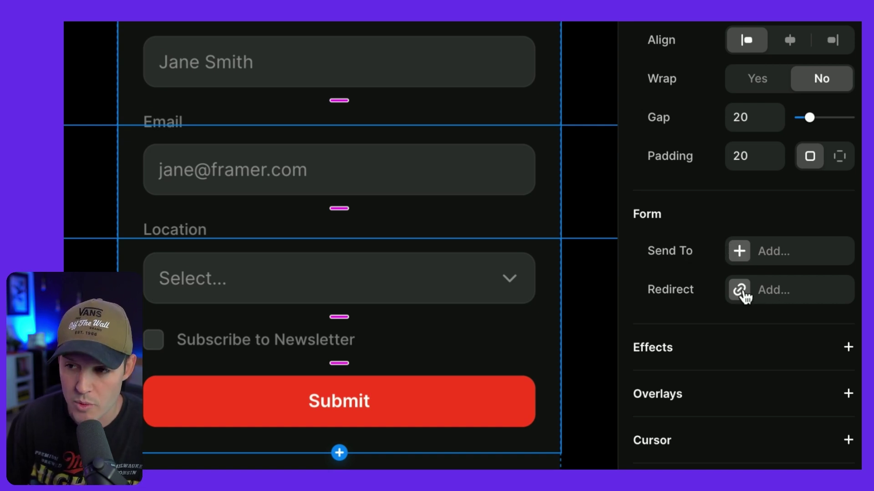
# Send the form's submissions to a newly created, connected Google Sheet.
pyautogui.click(740, 253)
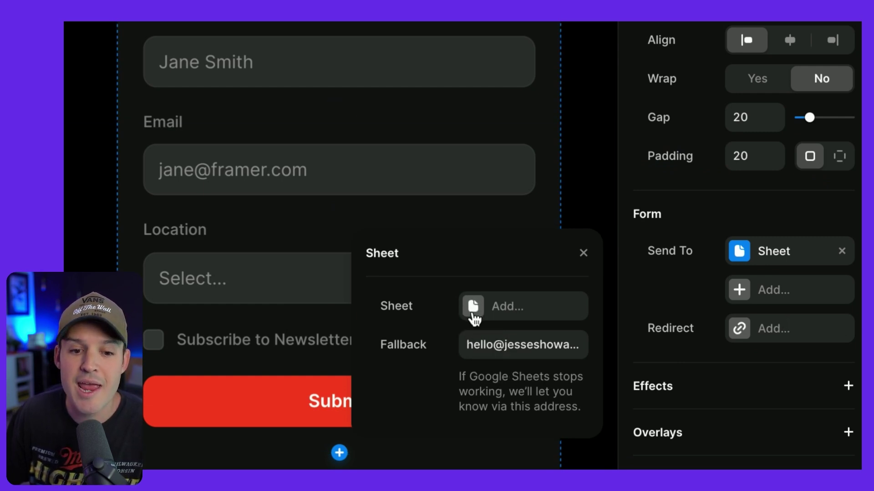
pyautogui.click(473, 307)
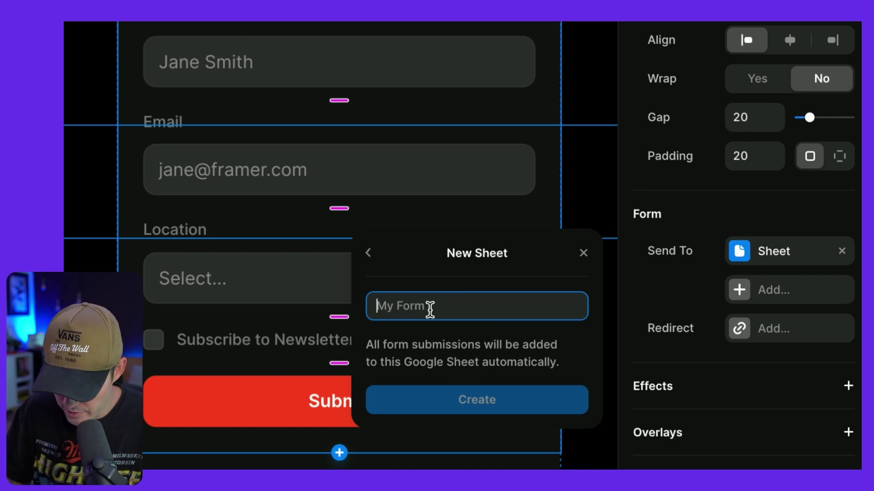
pyautogui.write('Framer Form Friends')
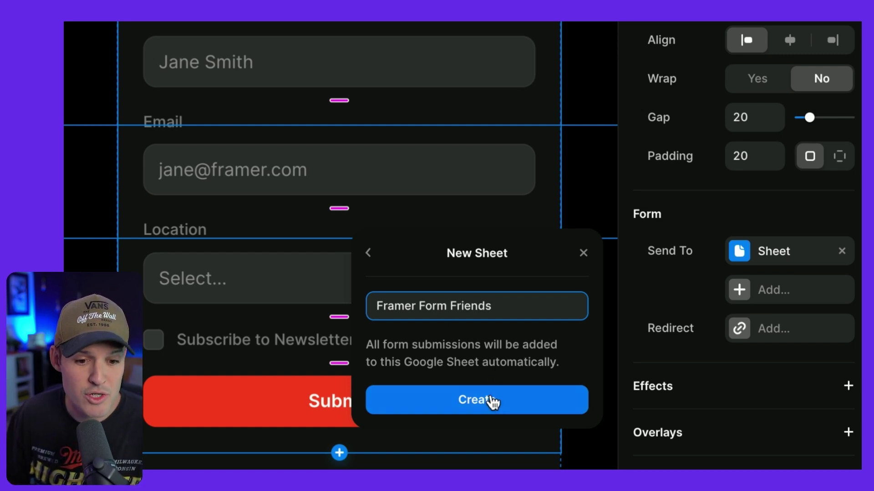
pyautogui.click(489, 400)
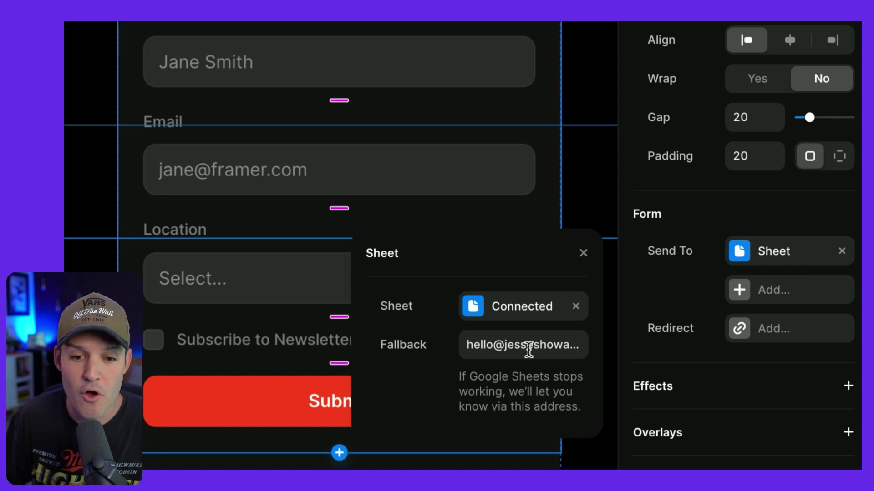
pyautogui.click(583, 253)
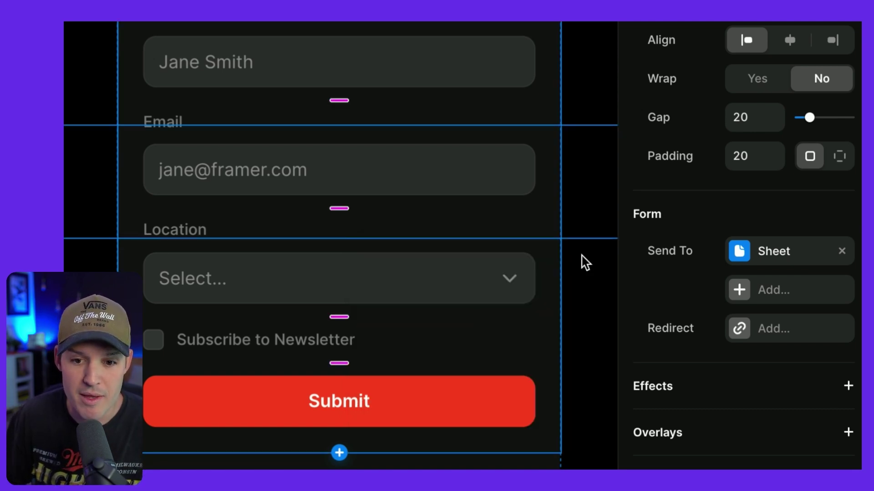
pyautogui.click(740, 291)
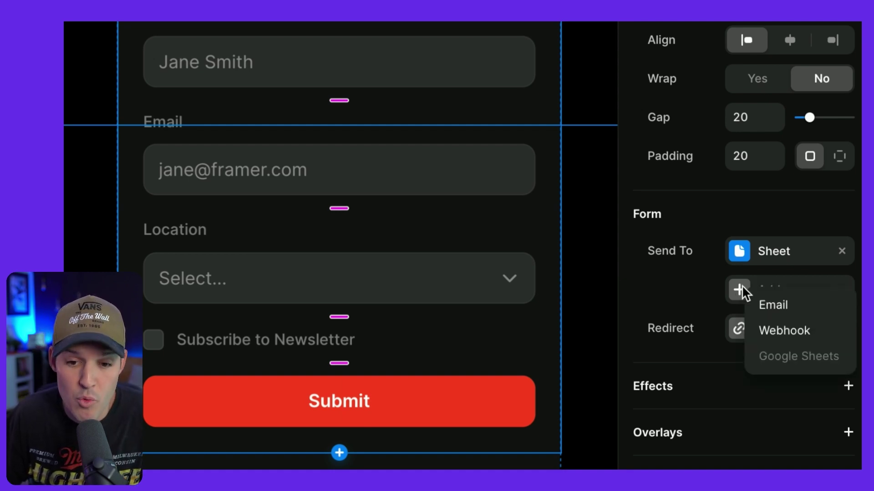
pyautogui.click(682, 296)
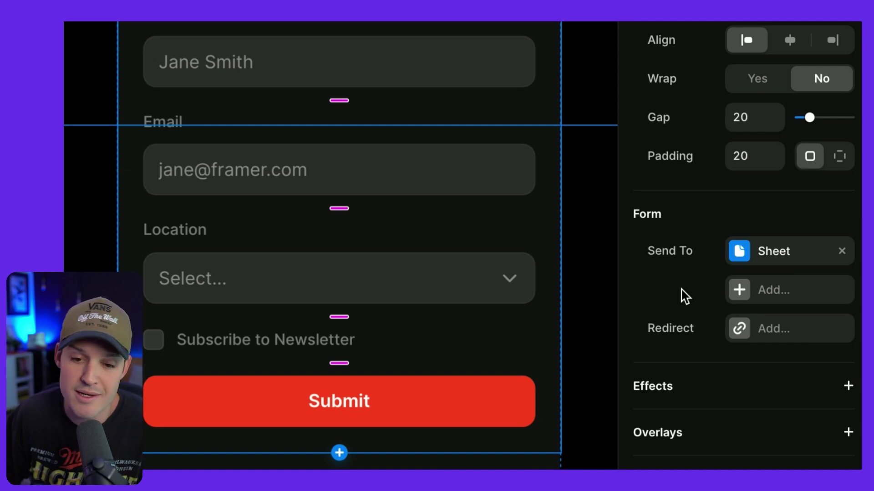
# Set the form's redirect link to /pricing after a successful submit.
pyautogui.click(740, 328)
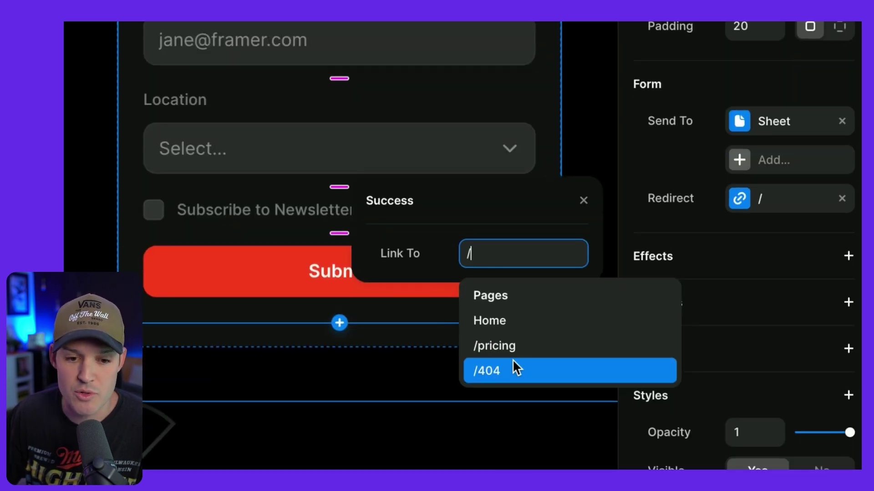
pyautogui.click(514, 435)
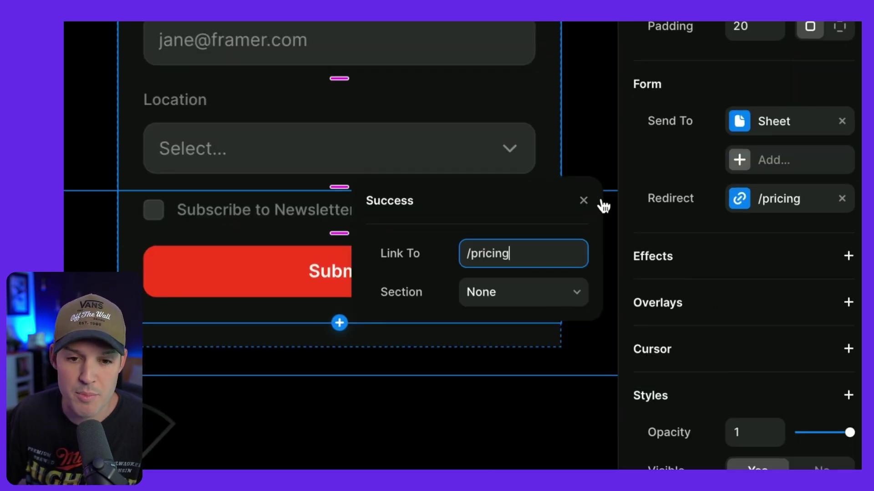
pyautogui.click(585, 200)
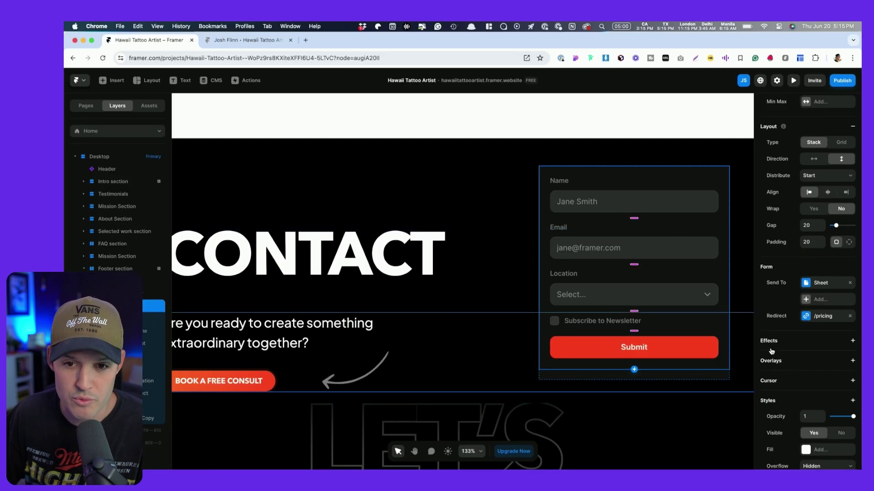
# Publish the site update and switch to the Chrome tab showing the live site.
pyautogui.click(846, 82)
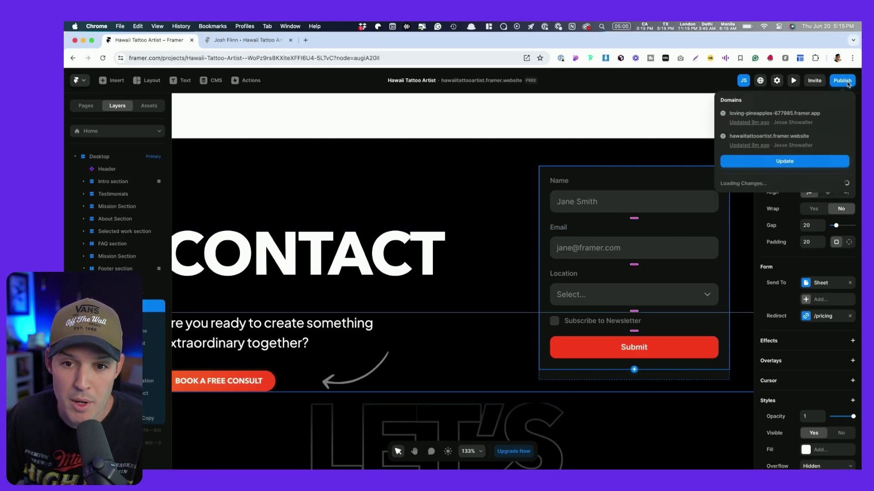
pyautogui.click(772, 164)
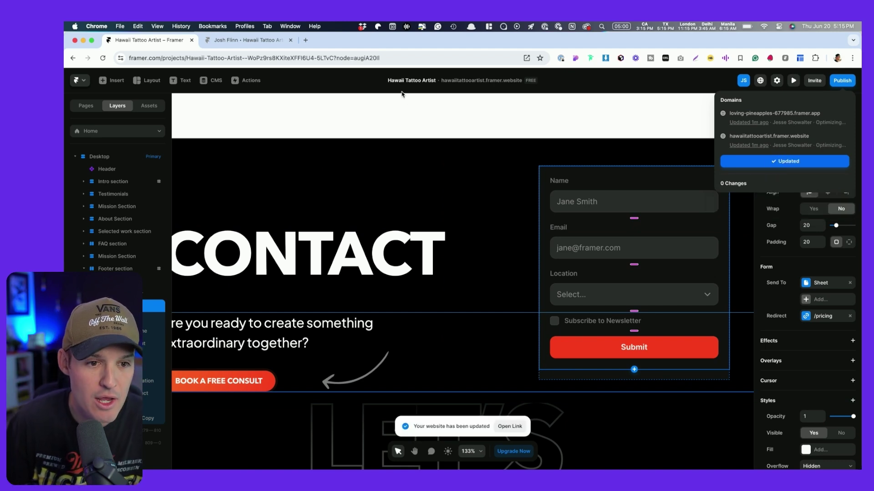
pyautogui.click(270, 42)
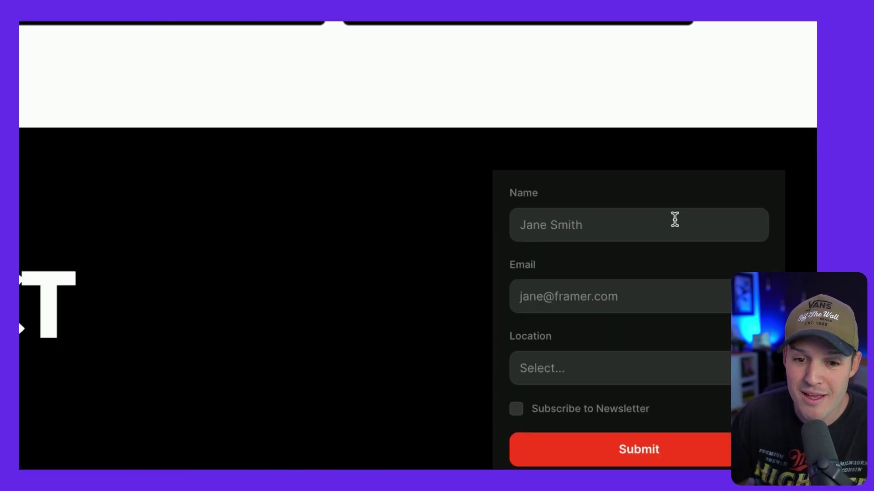
# Enter a test name and e-mail, choose Amsterdam as location, and tick the newsletter checkbox.
pyautogui.click(641, 223)
pyautogui.write('Jane Smith')
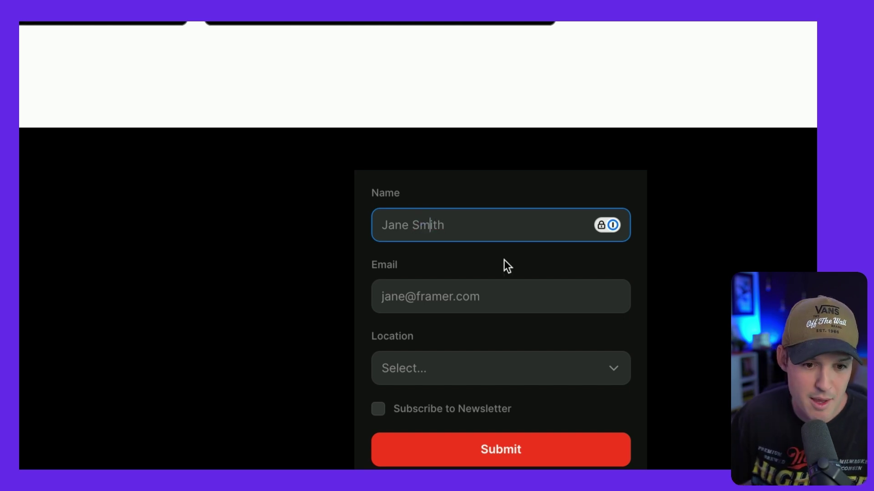
pyautogui.click(463, 299)
pyautogui.write('jane@jane.com')
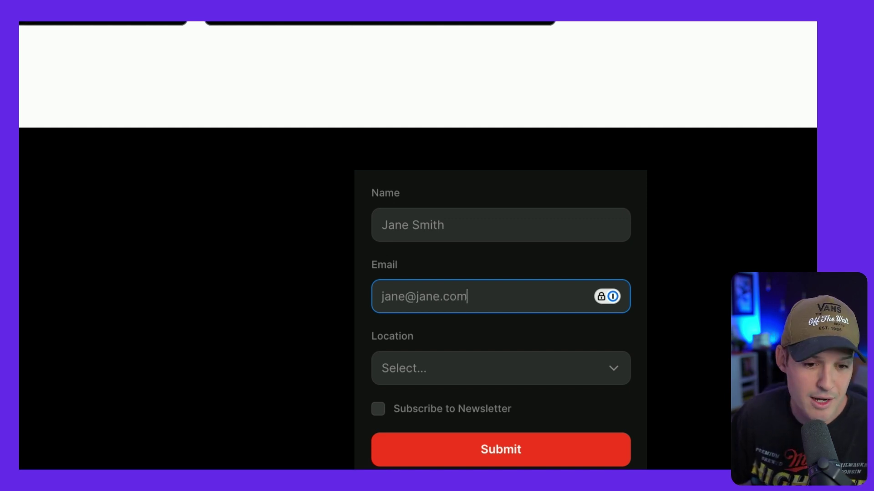
pyautogui.click(441, 368)
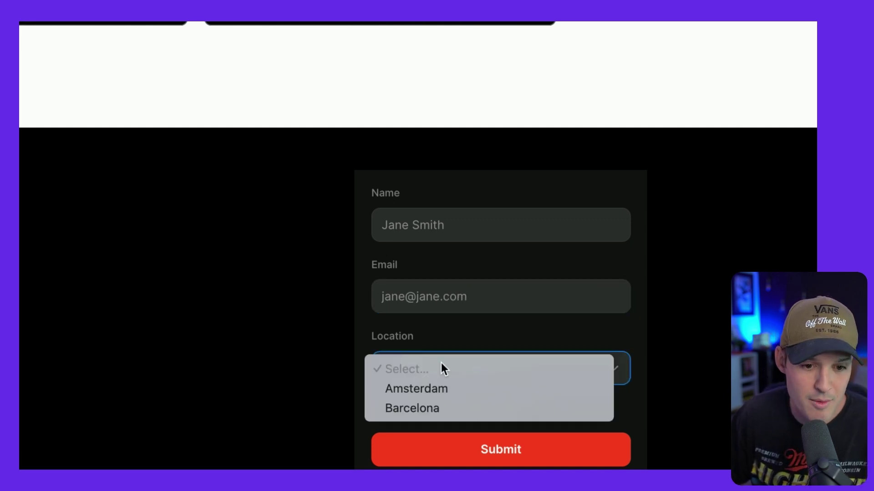
pyautogui.click(440, 391)
pyautogui.click(378, 410)
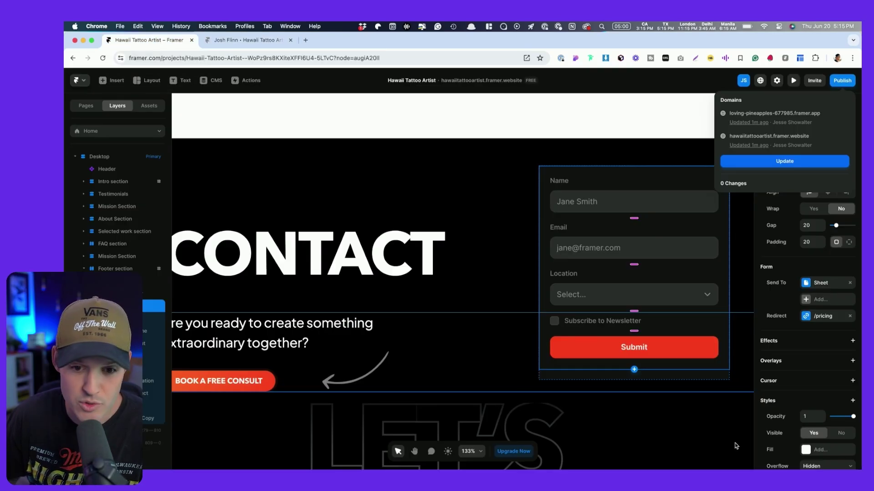
# Open the form's connected Framer Form Friends Google Sheet from its Send To Sheet settings.
pyautogui.click(806, 283)
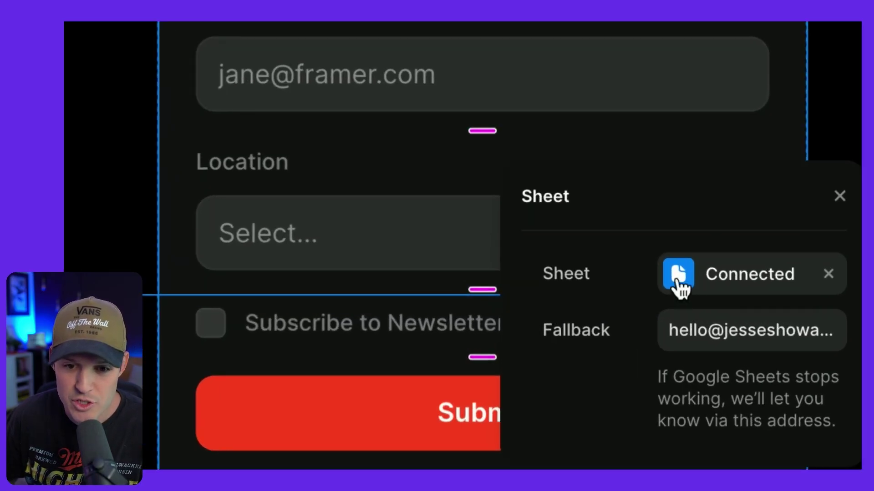
pyautogui.click(677, 276)
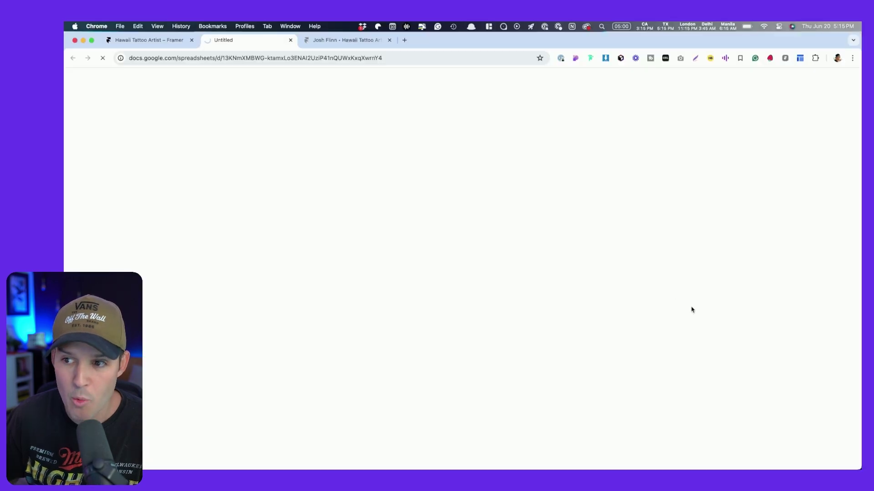